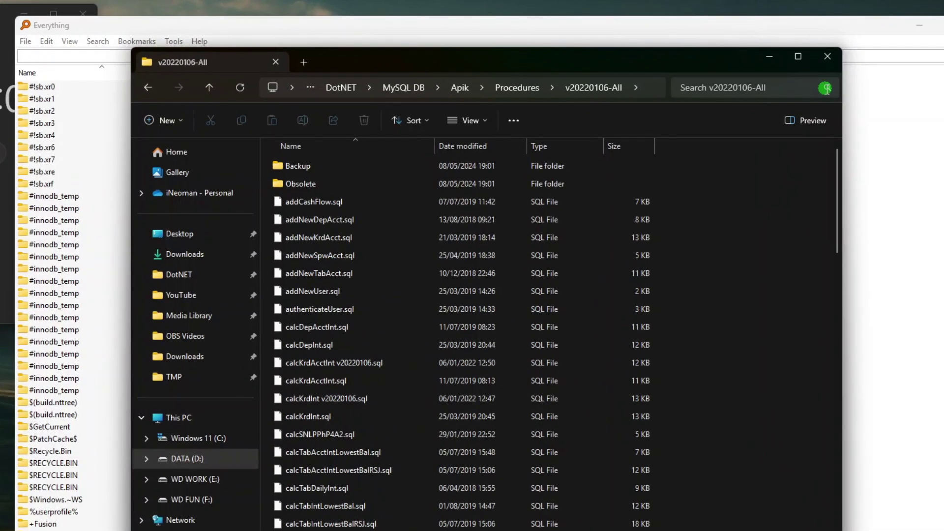
- Switch from File Explorer's search box to Everything, which lists all 615,131 objects
click(826, 87)
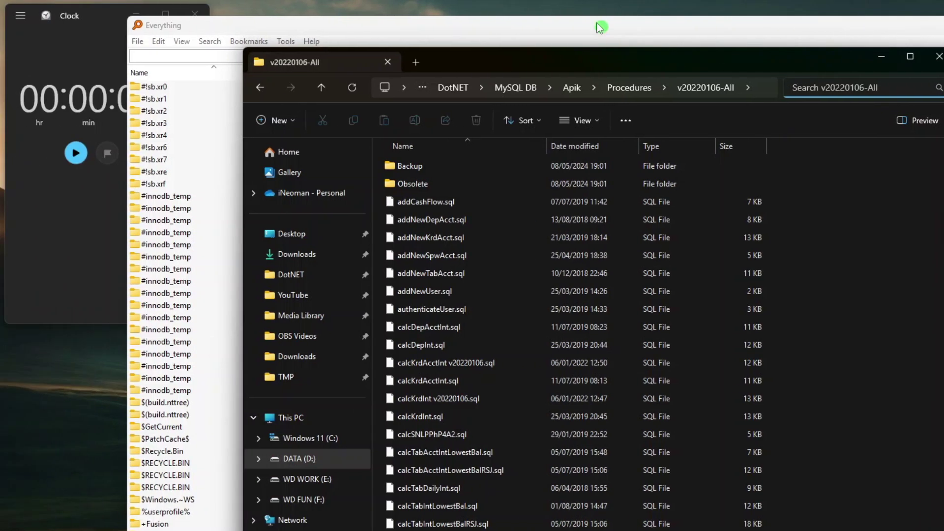
click(479, 23)
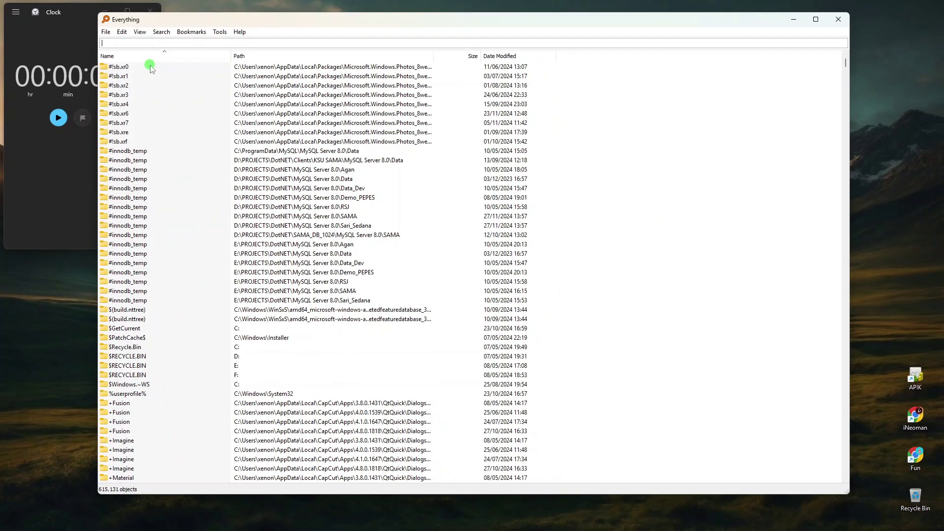
- Check Everything's memory use in Task Manager, then move Everything beside the running Clock stopwatch
click(682, 519)
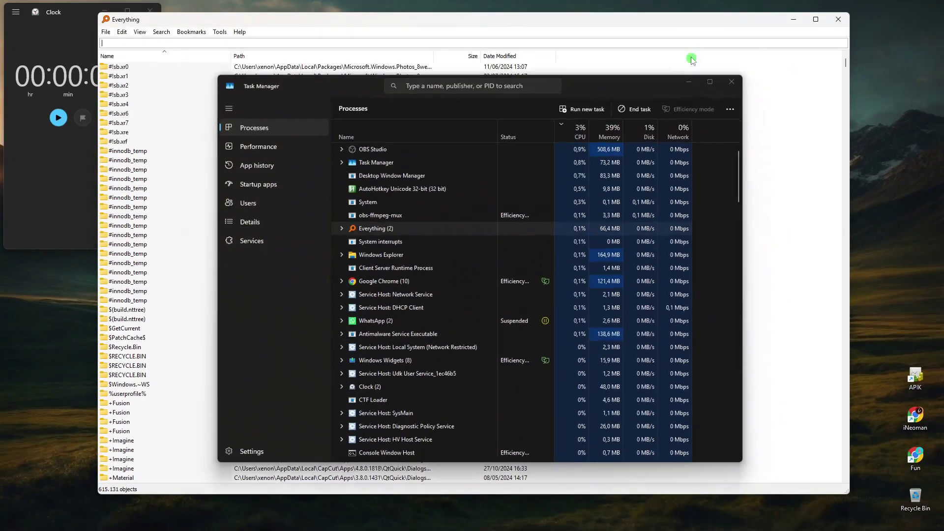
click(689, 55)
drag(450, 22, 524, 18)
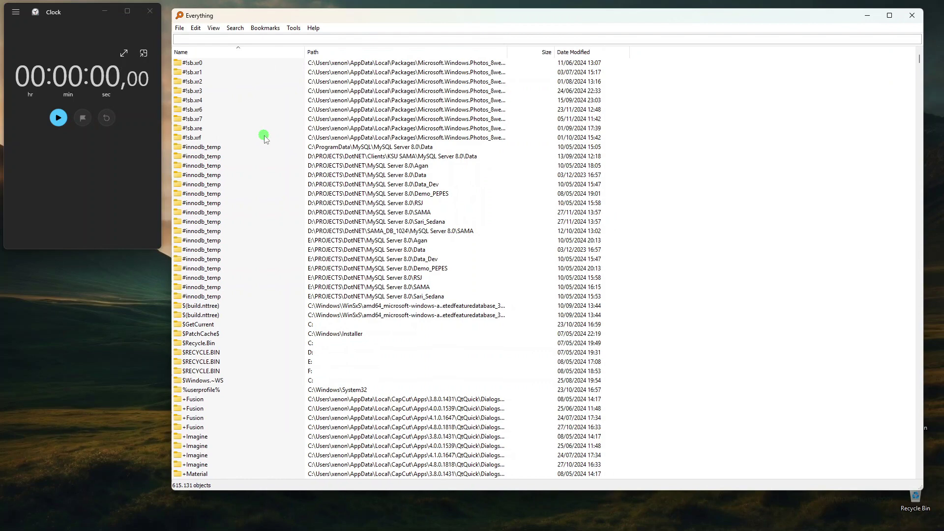
click(59, 118)
- Search Everything for 'sydney' (320 results) and pause the stopwatch at about 7.8 seconds
click(238, 15)
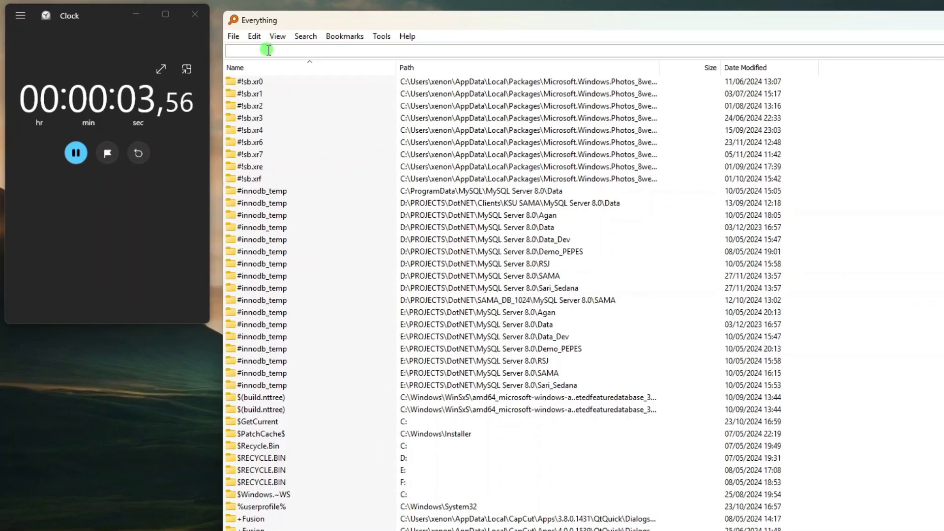
text(sydne)
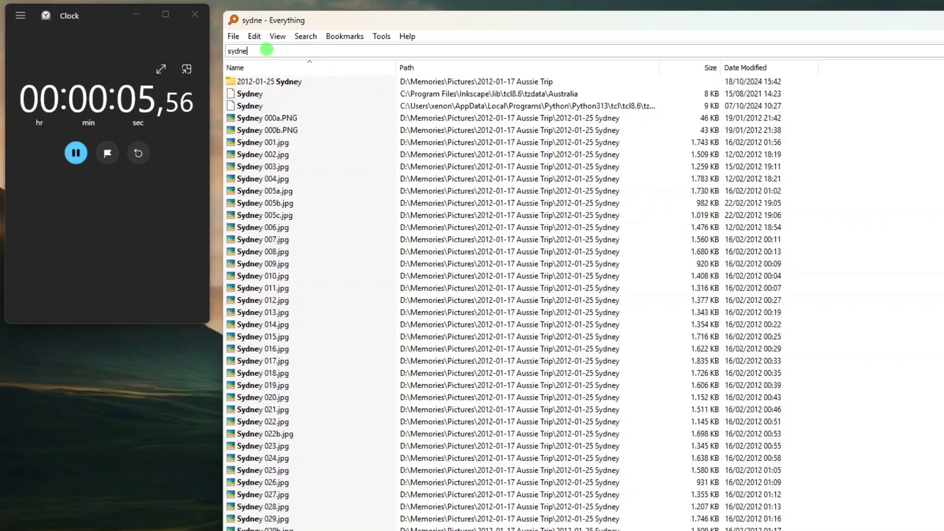
text(y)
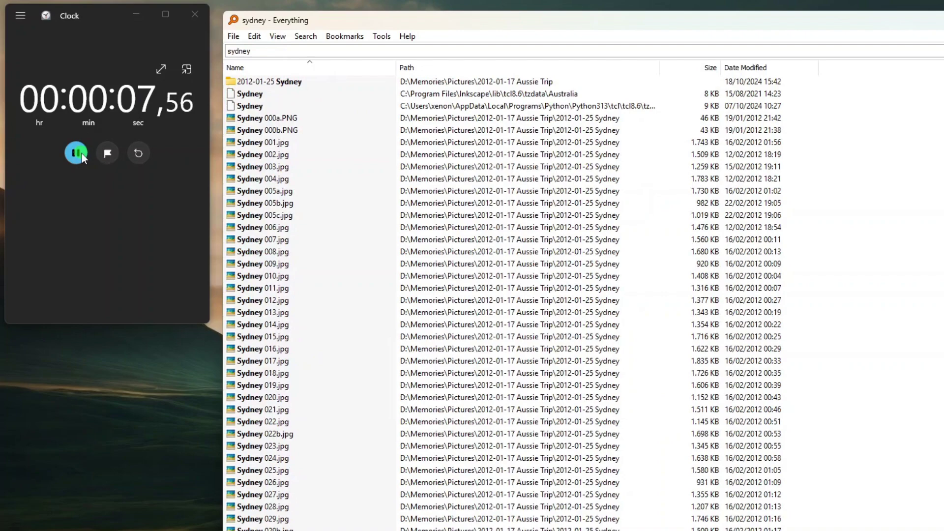
click(76, 153)
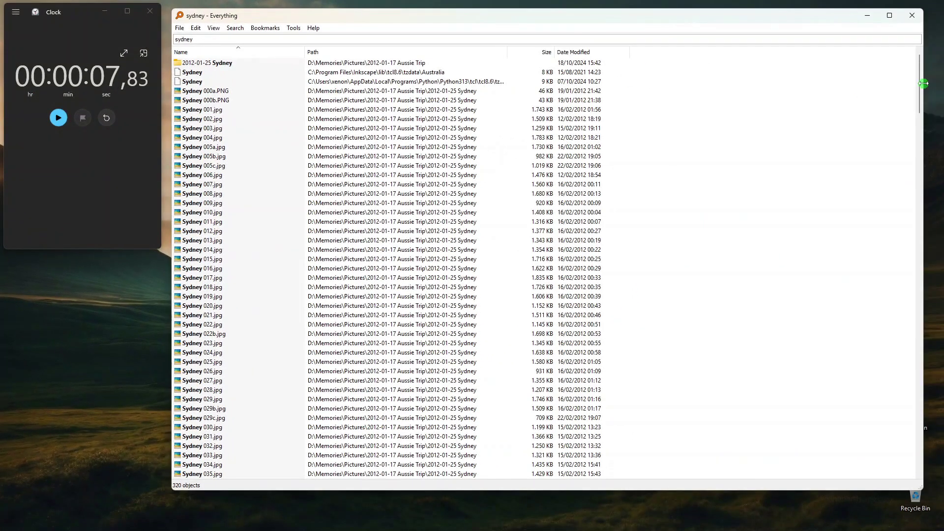
mouse_move(923, 83)
mouse_down()
mouse_move(922, 404)
mouse_move(923, 83)
mouse_up()
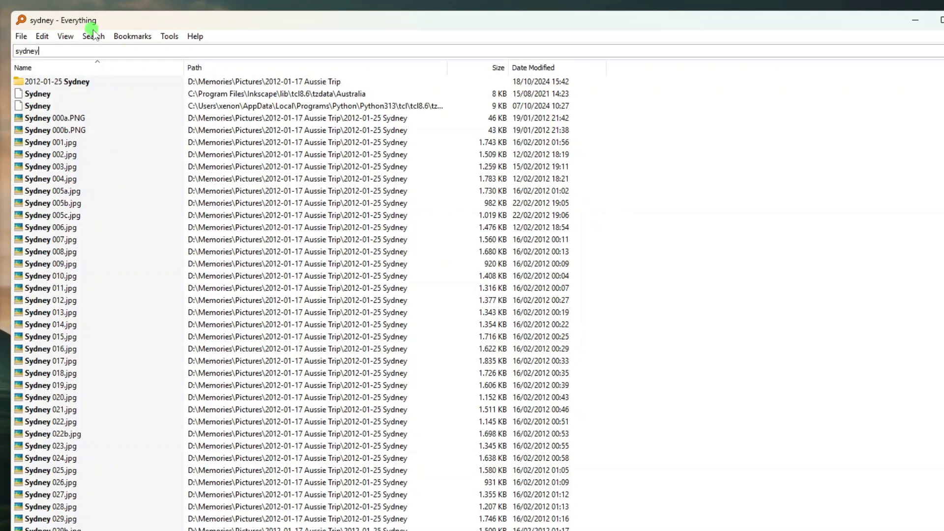
- Limit the Sydney results to pictures and show the result-type filter set to Picture
click(93, 36)
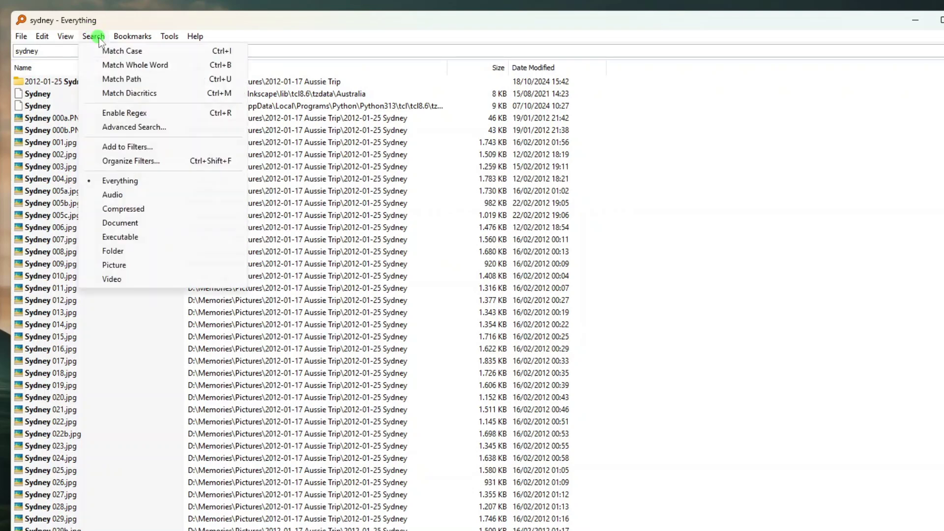
click(123, 265)
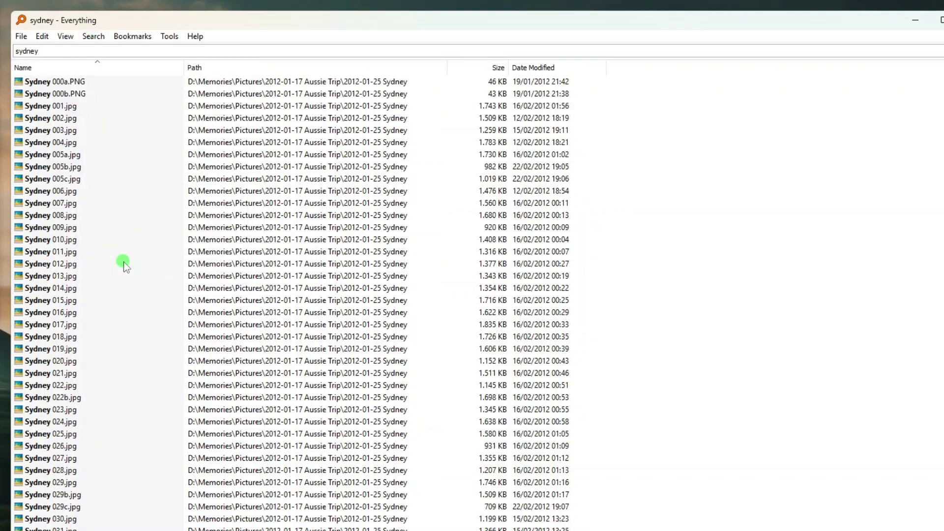
click(64, 36)
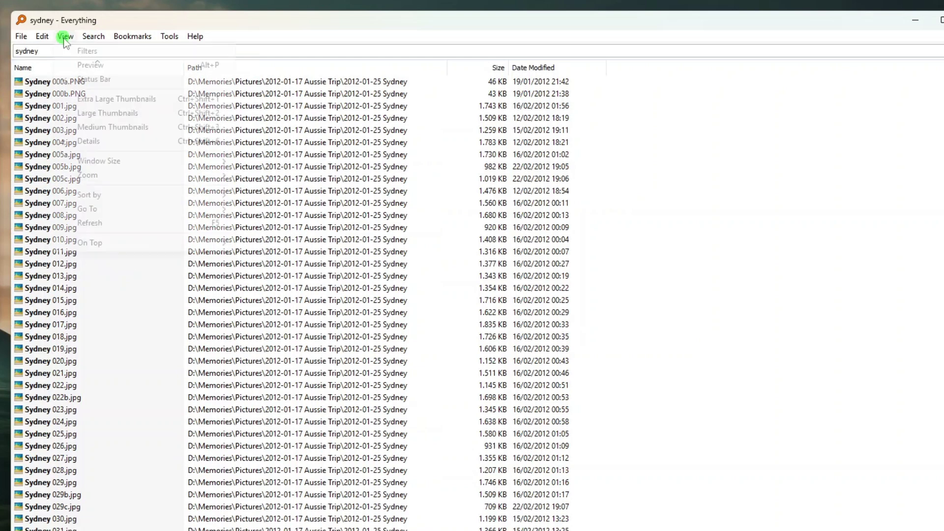
click(77, 50)
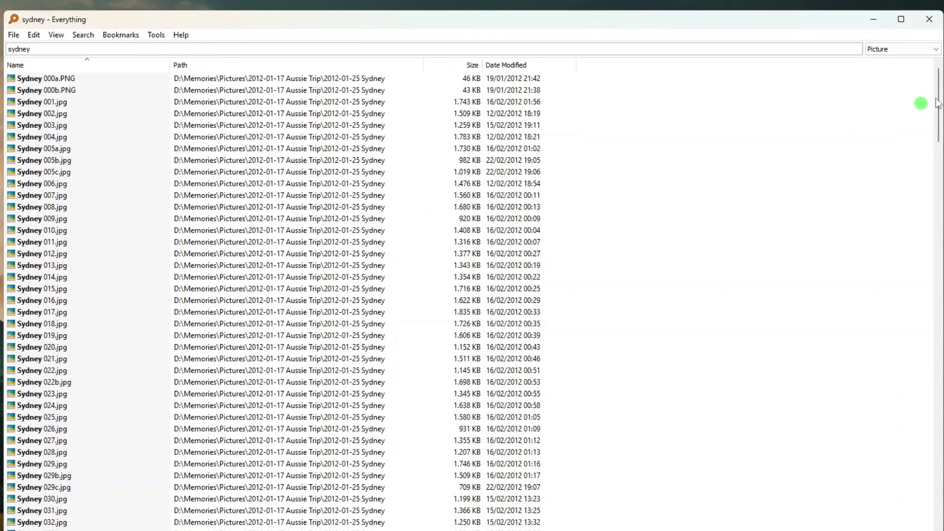
click(915, 49)
click(884, 60)
click(915, 49)
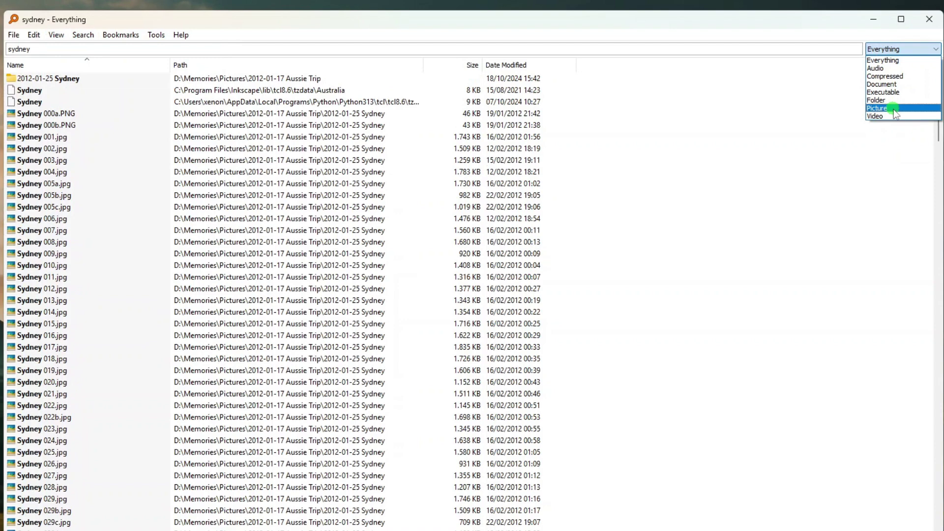
click(877, 108)
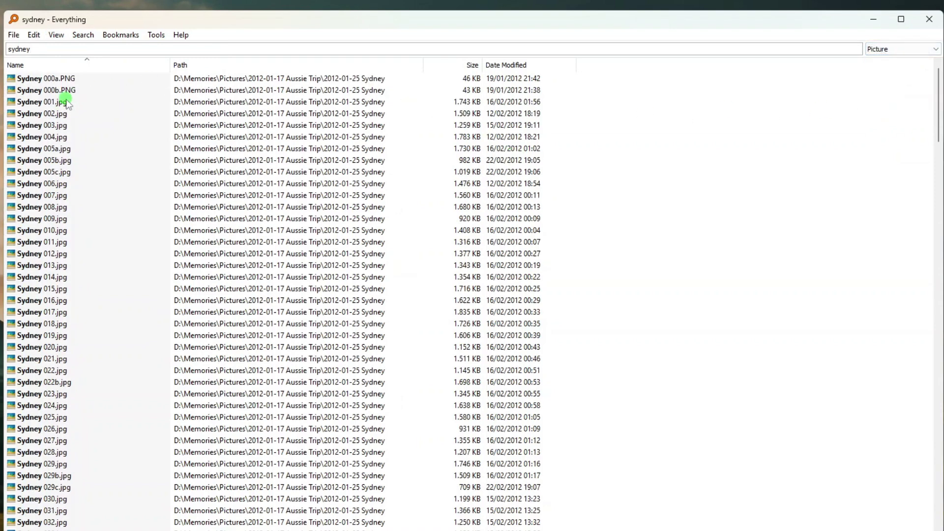
- Turn on the preview pane and preview photos Sydney 007, 011, 019 and 023
click(57, 36)
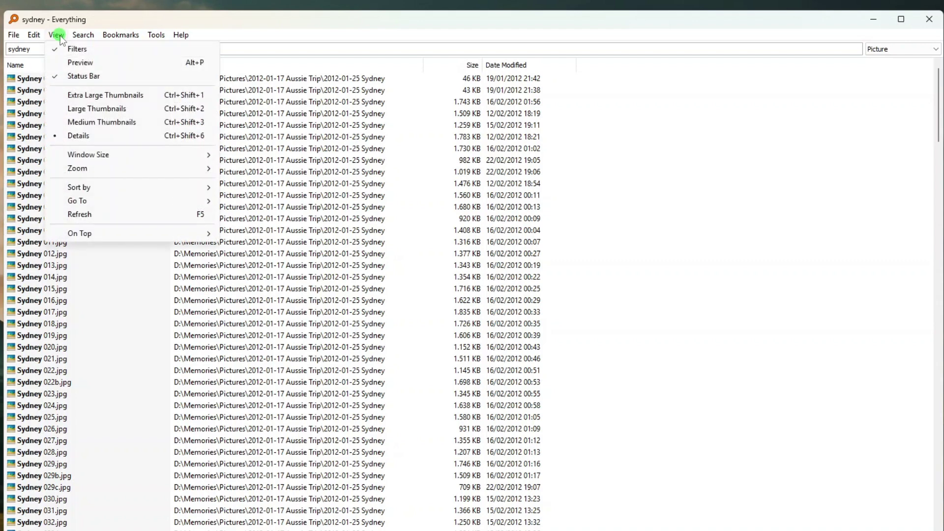
click(69, 63)
click(46, 195)
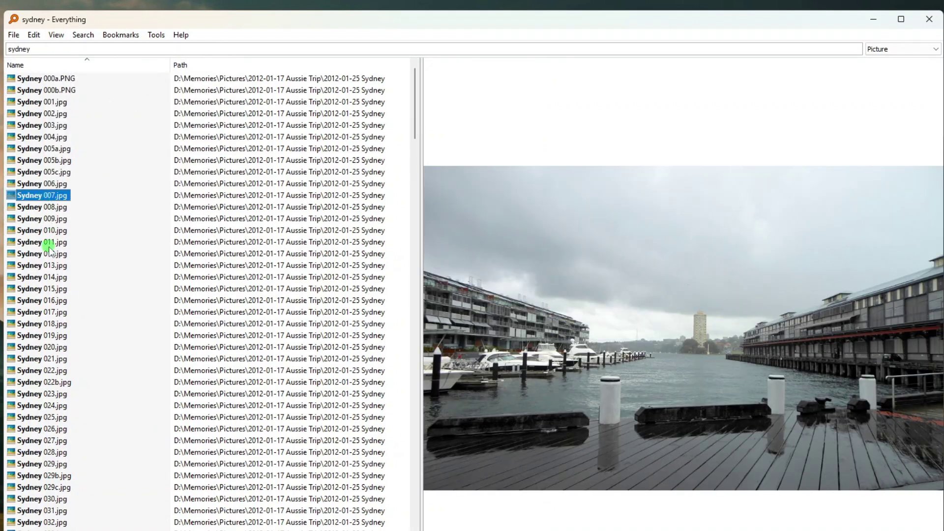
click(47, 242)
click(48, 336)
click(39, 393)
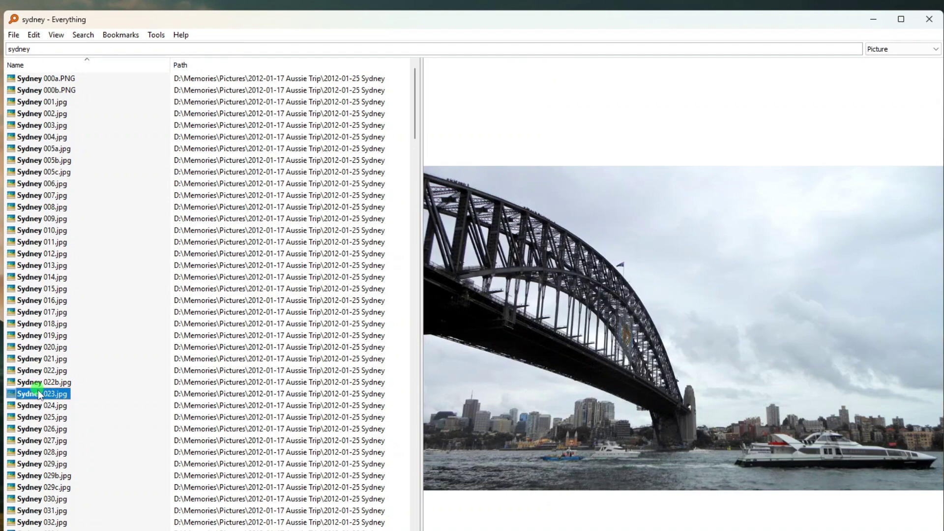
- Open the folder containing Sydney 023.jpg, then close that Explorer window
right_click(37, 393)
click(107, 273)
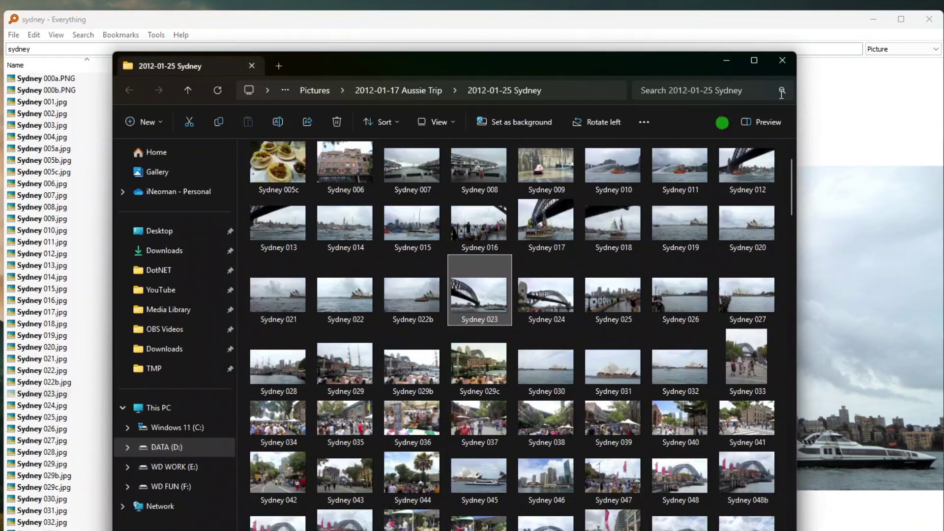
click(782, 60)
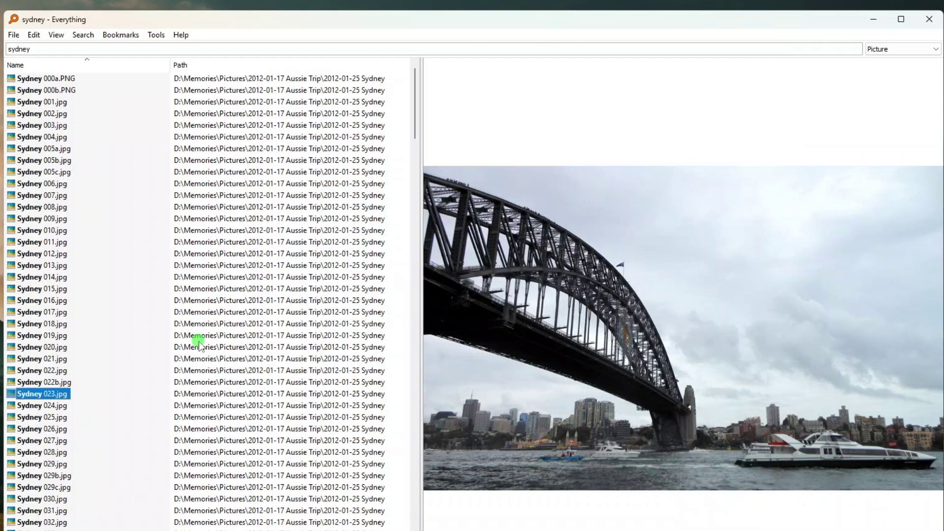
- Reset the filter to all file types and time a fresh search with the stopwatch
click(903, 49)
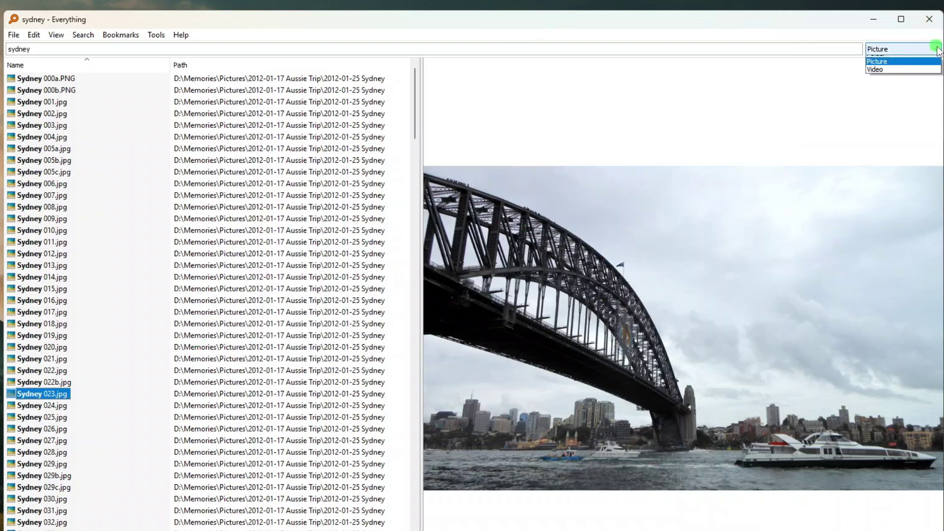
click(903, 57)
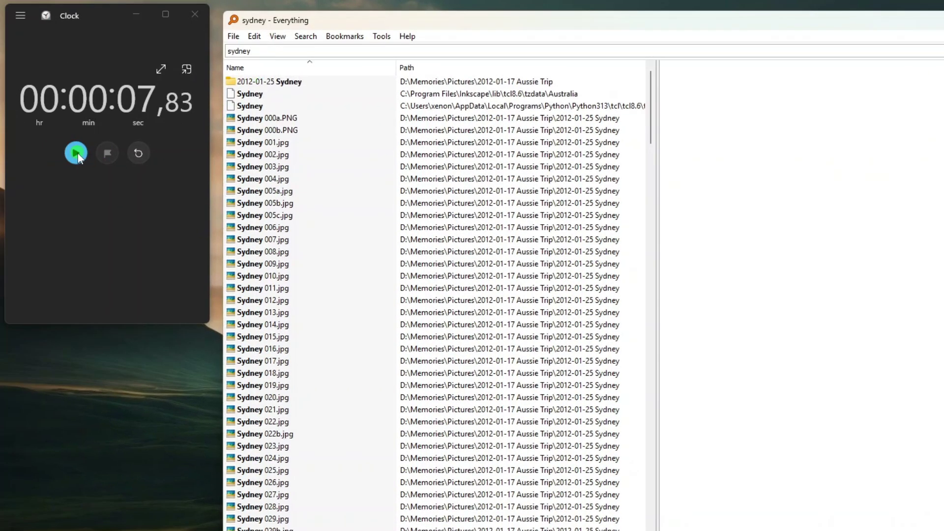
click(138, 153)
click(77, 153)
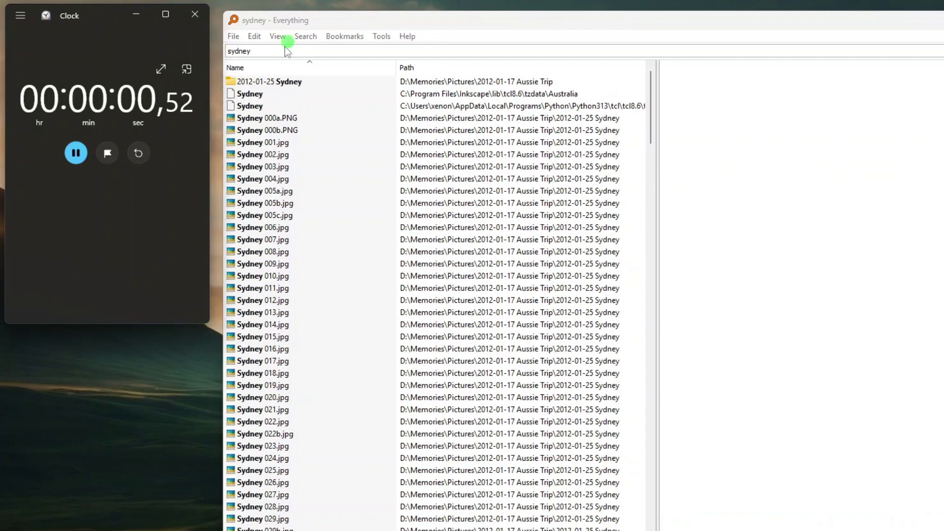
click(251, 50)
text(my)
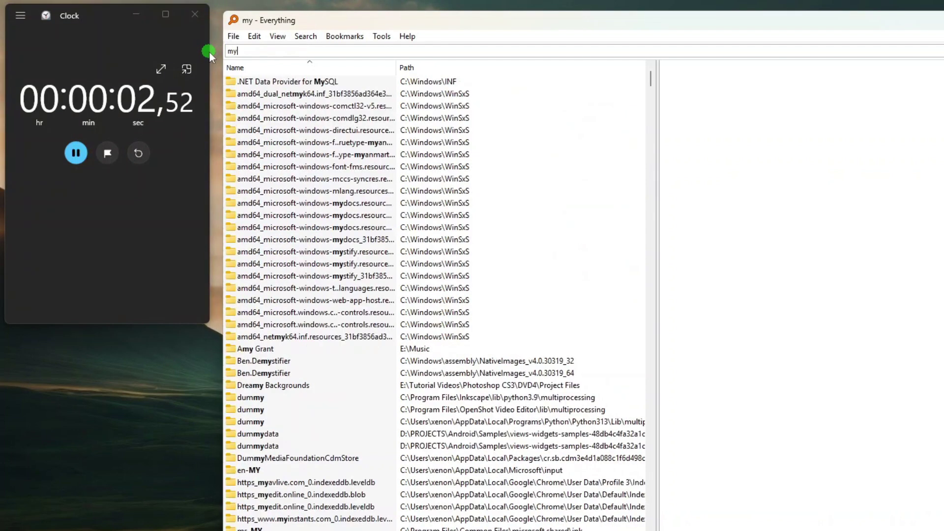
text(.ini)
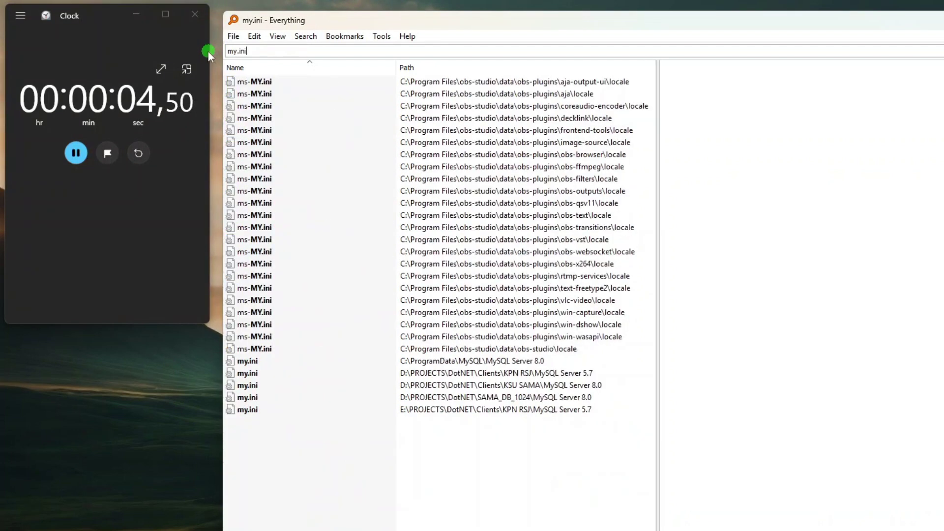
click(75, 153)
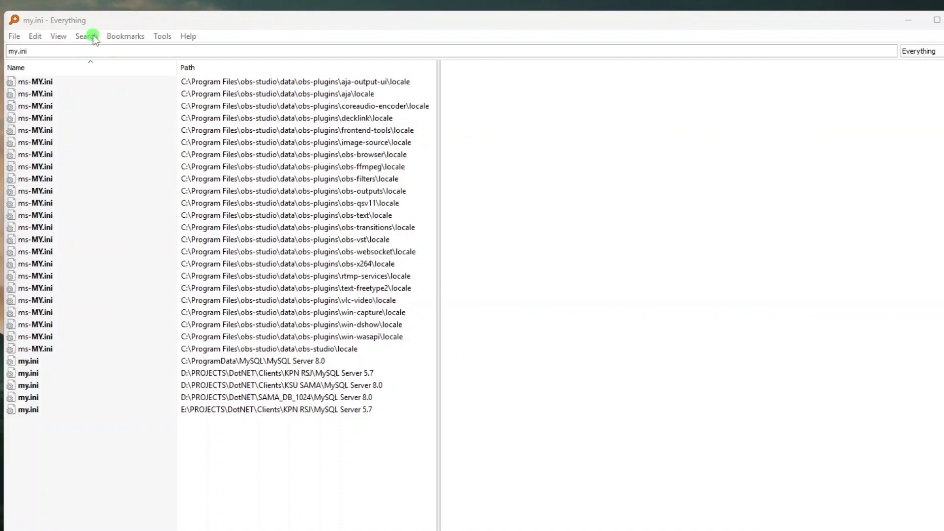
- Enable Match Case, preview the first of five my.ini files, and open its MySQL Server 8.0 folder
click(87, 36)
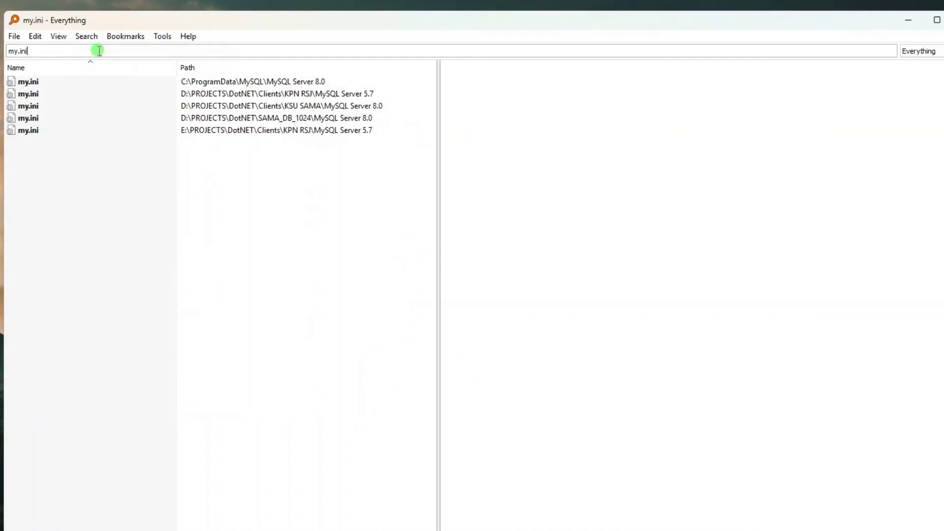
click(38, 83)
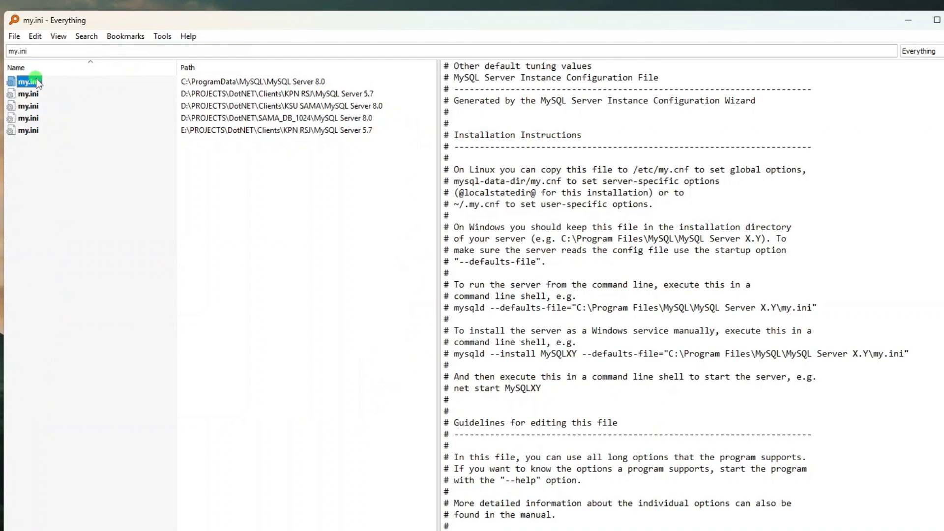
right_click(37, 83)
click(71, 97)
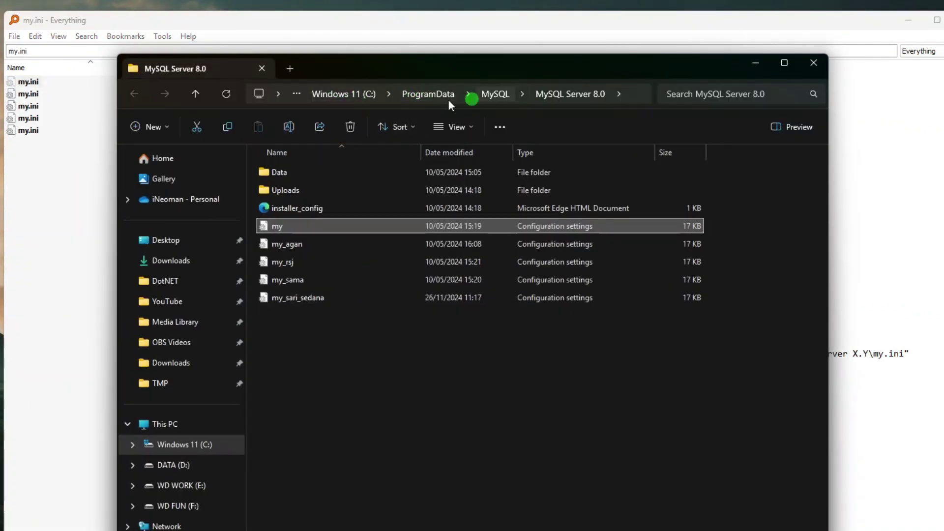
- View the C: drive root, close File Explorer, and move Everything further right
click(356, 94)
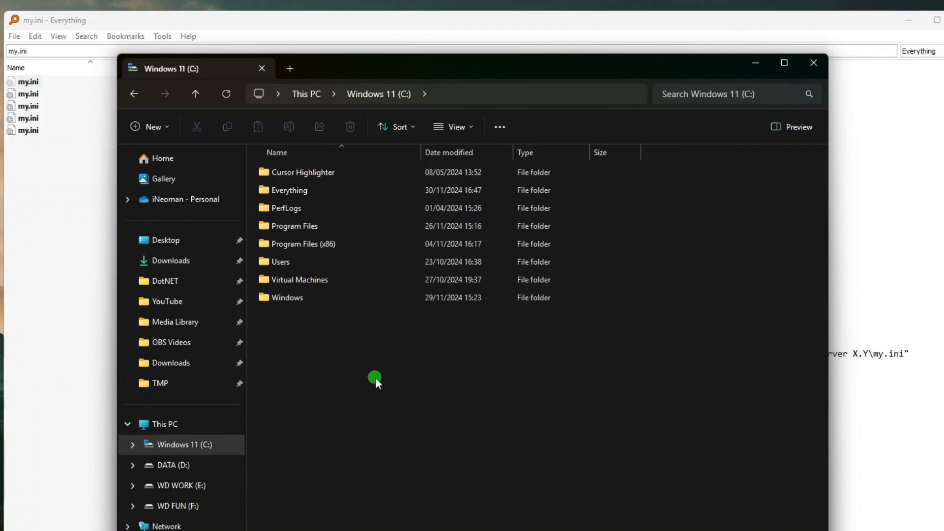
click(812, 63)
drag(221, 21, 369, 20)
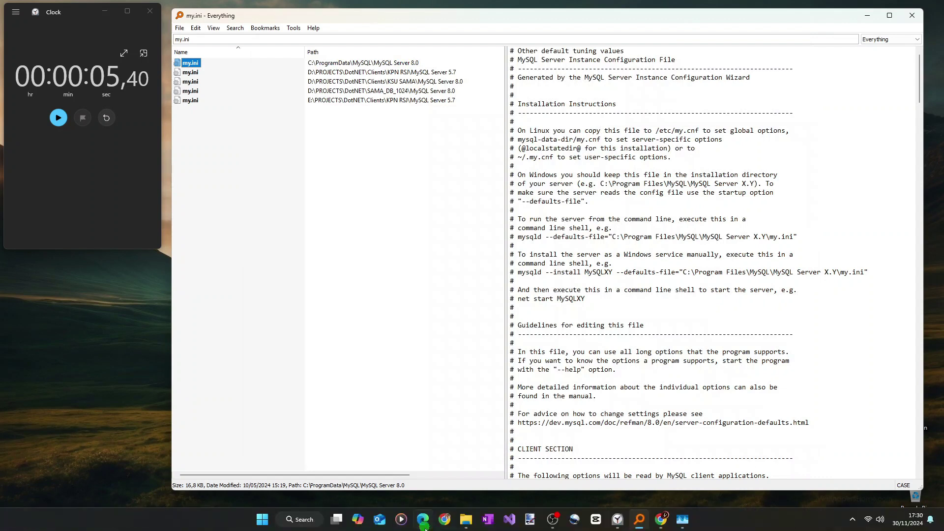
click(465, 520)
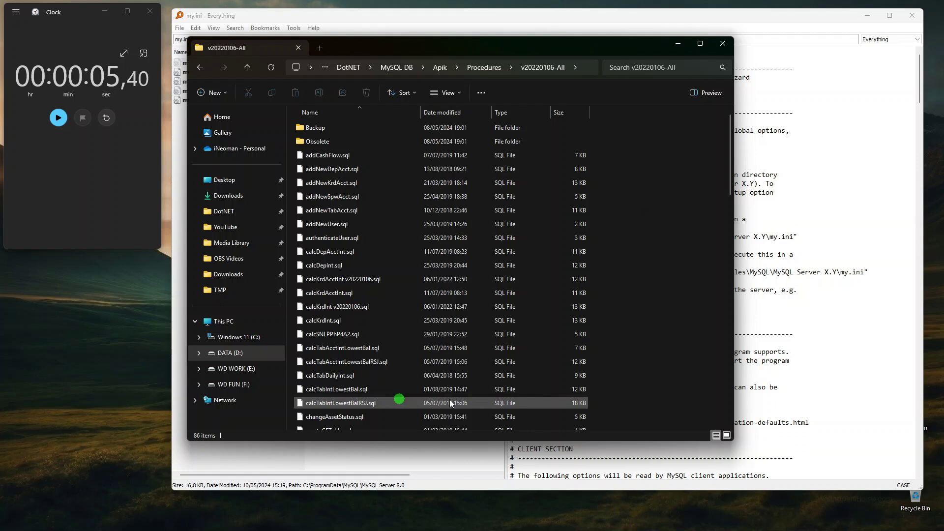
click(657, 322)
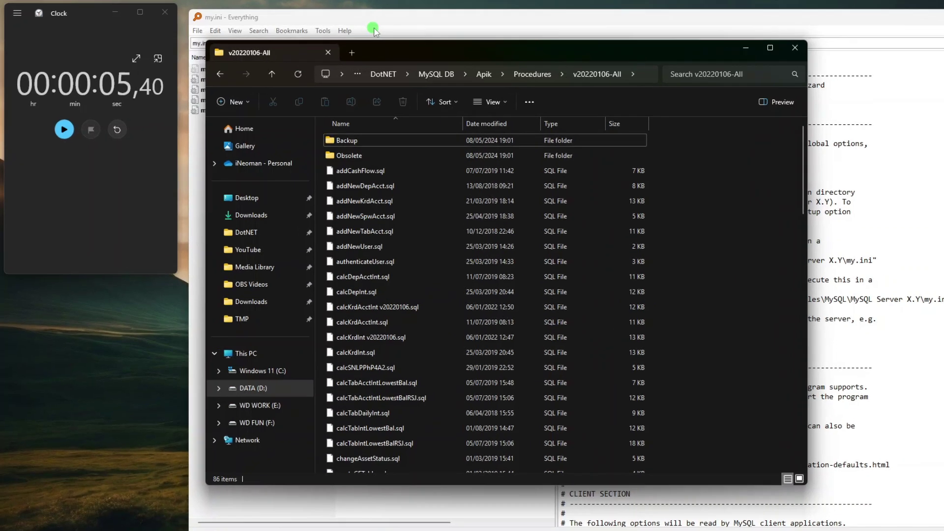
click(298, 48)
- In Advanced Search, clear the name words and enter lacqndate as a case-insensitive content phrase
click(302, 37)
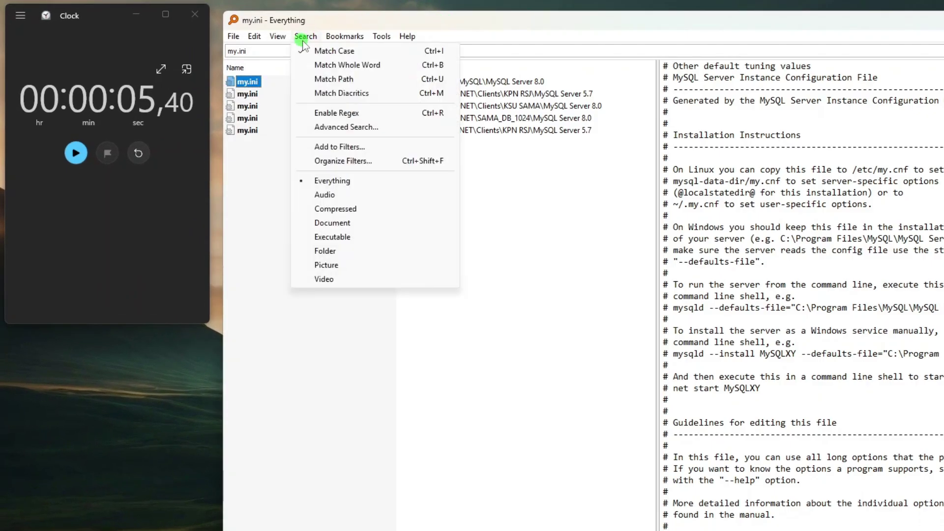
click(338, 127)
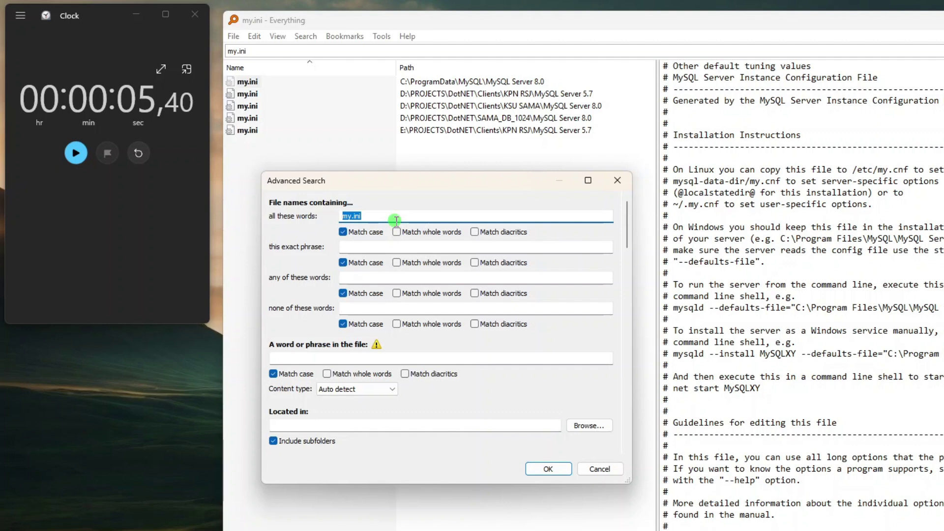
key(BackSpace)
click(298, 359)
text(lacqndate)
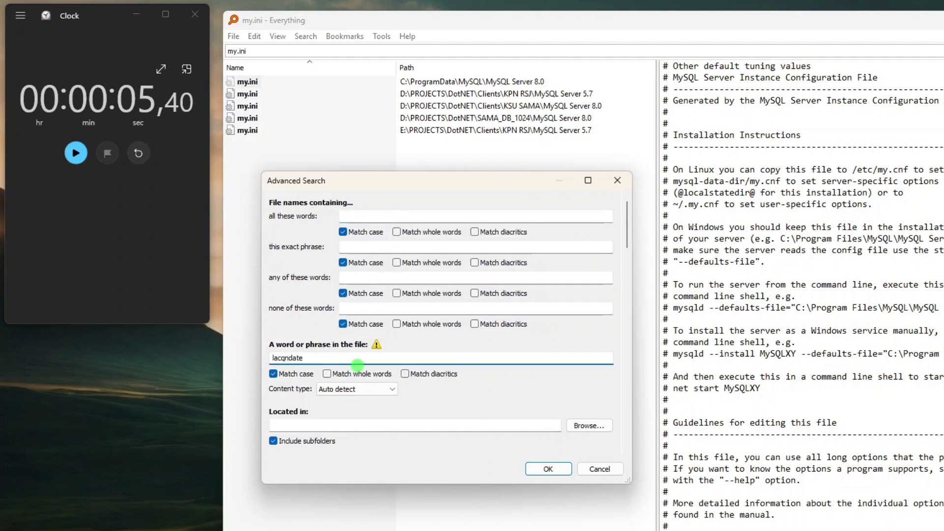
click(295, 374)
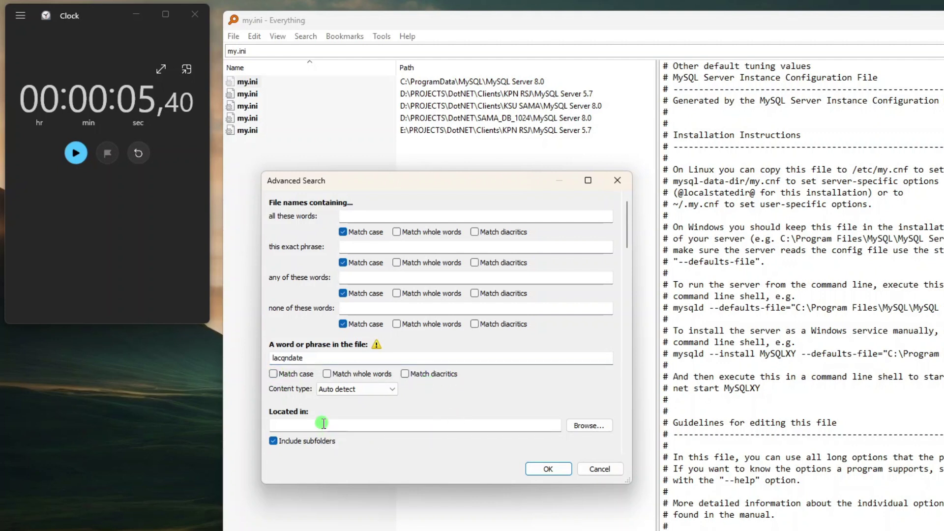
- Copy the v20220106-All procedures folder path from Explorer into the Located in field
click(324, 423)
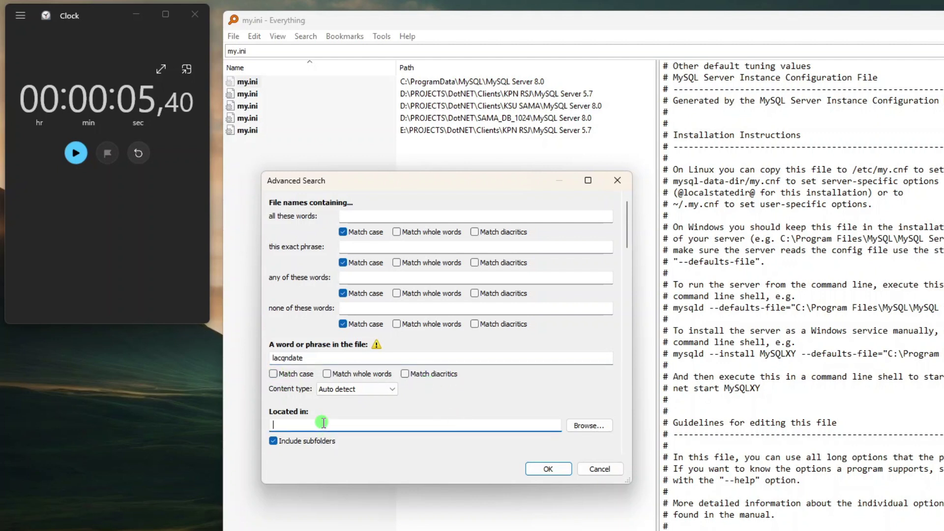
click(602, 427)
click(681, 476)
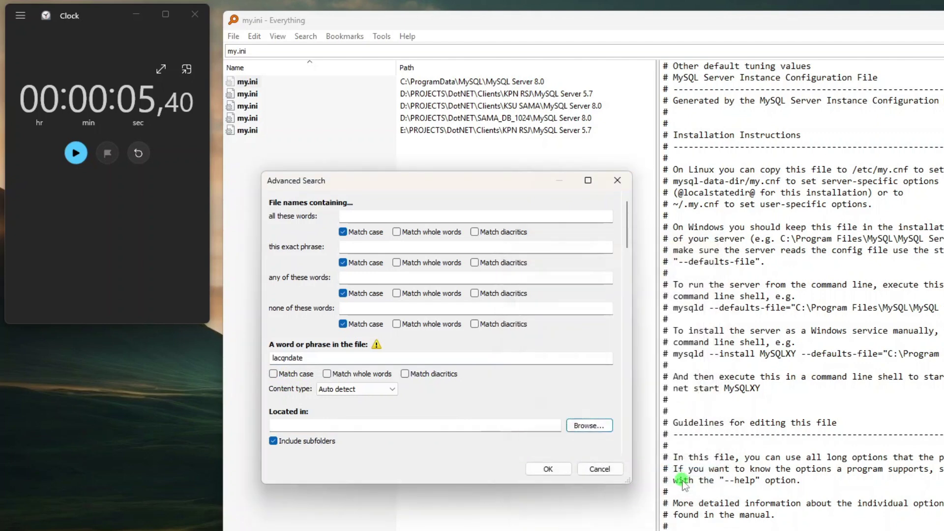
key(alt+Tab)
click(622, 87)
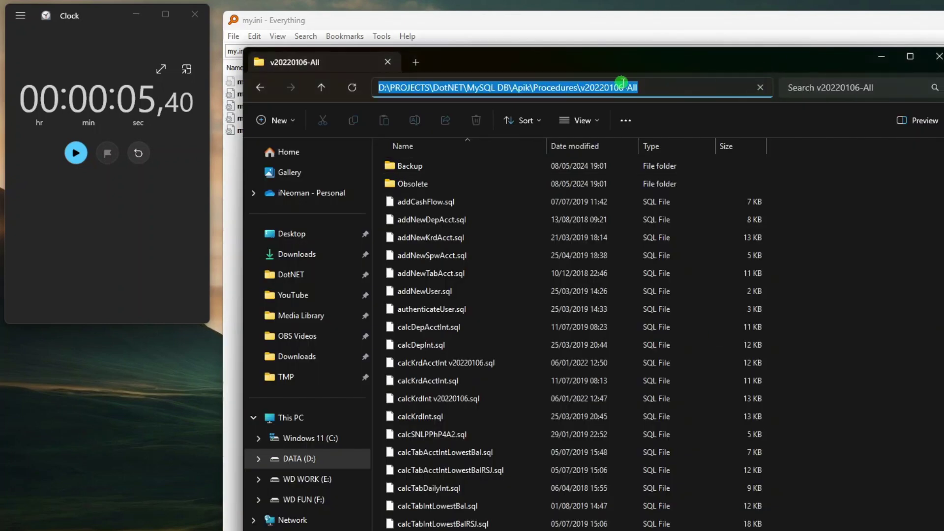
right_click(622, 83)
click(632, 120)
click(611, 24)
click(397, 424)
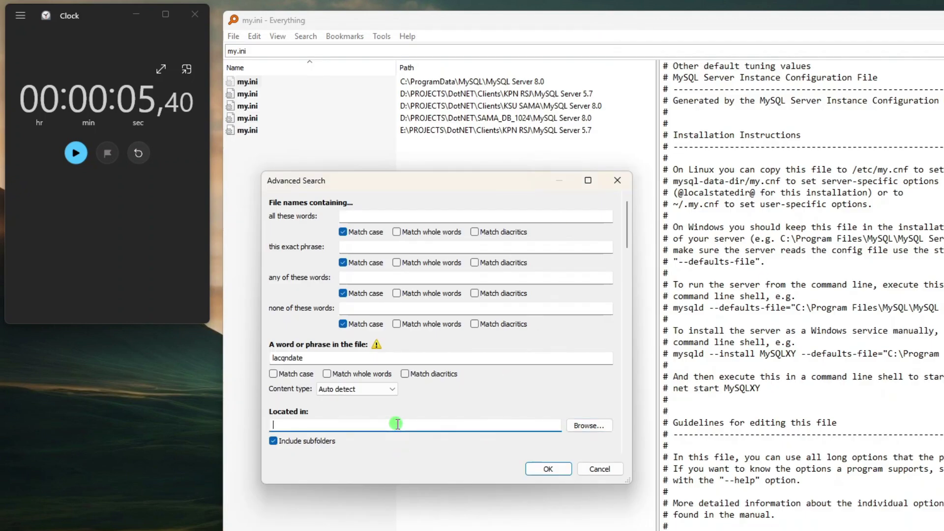
key(ctrl+v)
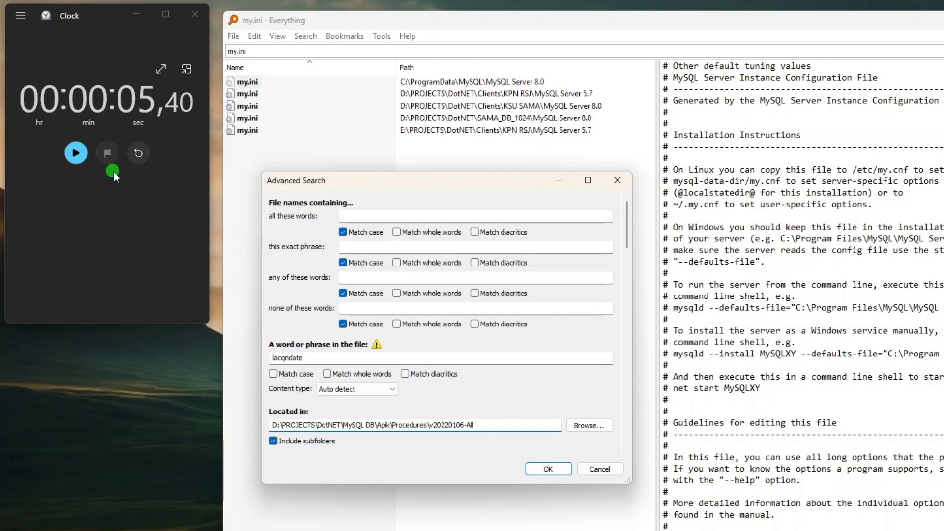
click(75, 153)
- Run the lacqndate content search, timing it with a reset stopwatch
click(138, 152)
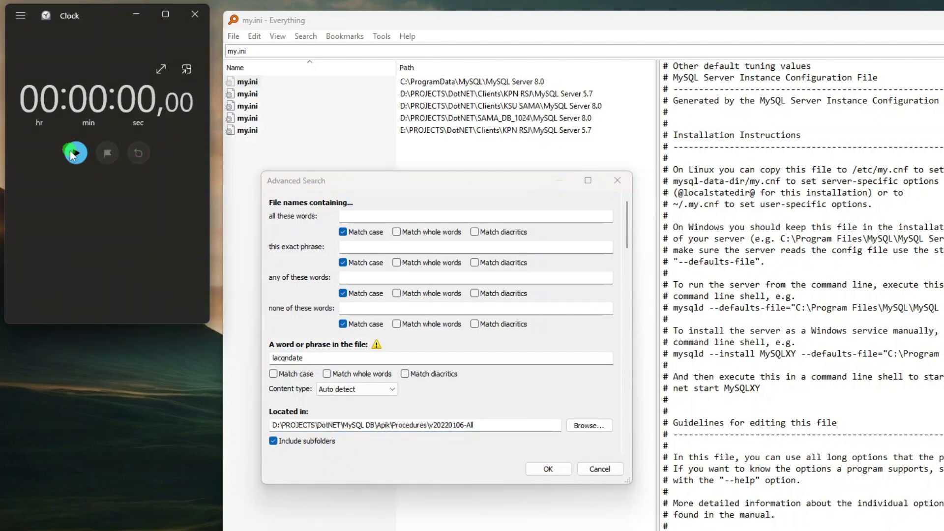
click(72, 153)
click(547, 469)
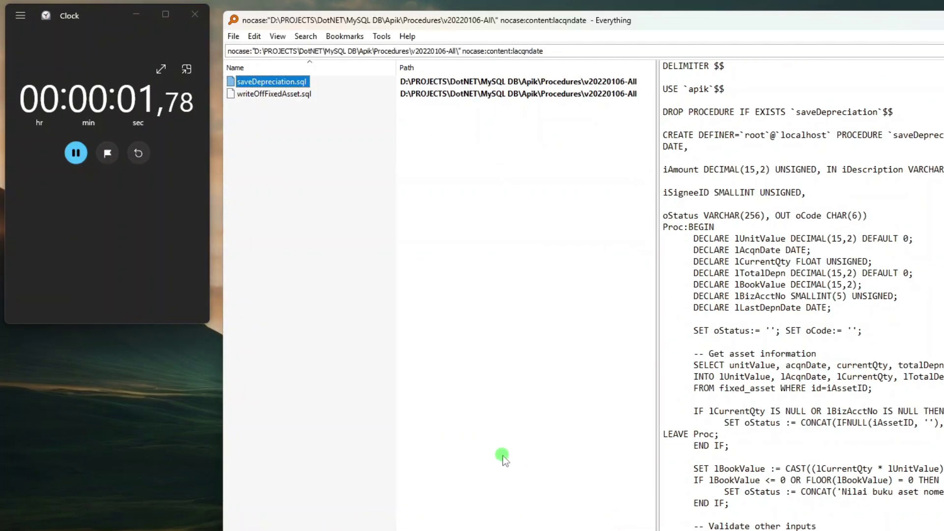
click(75, 153)
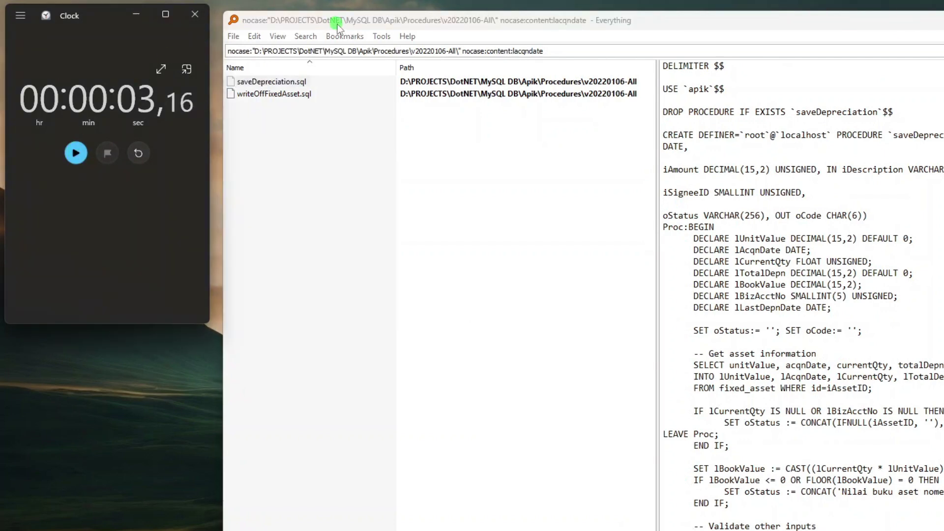
click(298, 83)
- Preview saveDepreciation.sql and writeOffFixedAsset.sql, highlighting lAcqnDate in each
click(267, 93)
click(45, 82)
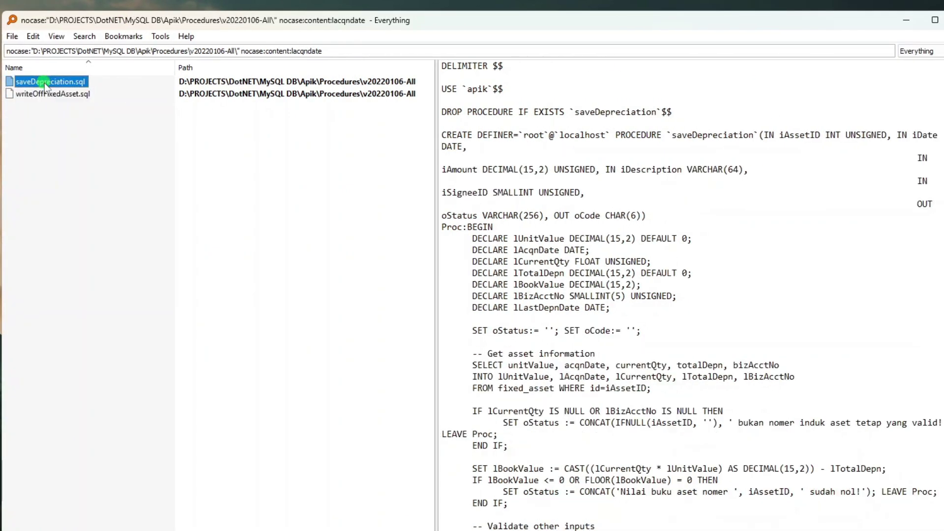
double_click(537, 250)
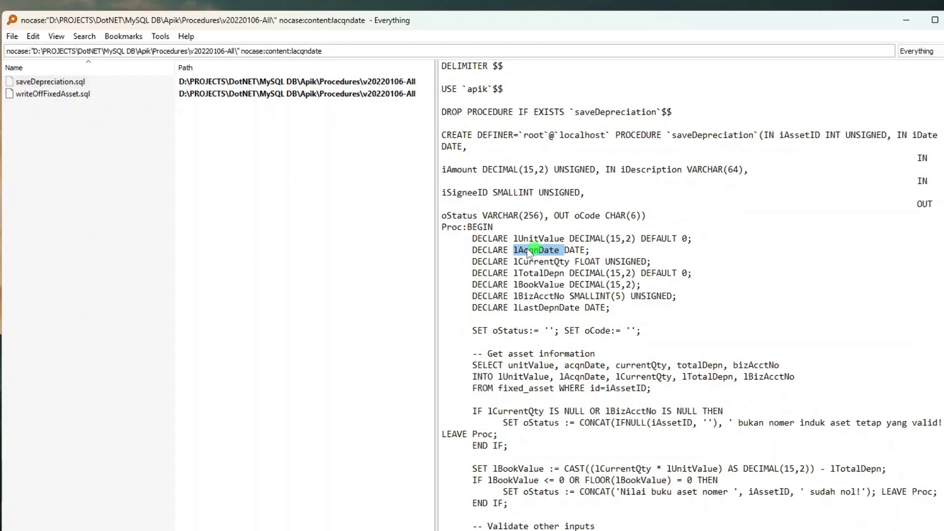
click(29, 93)
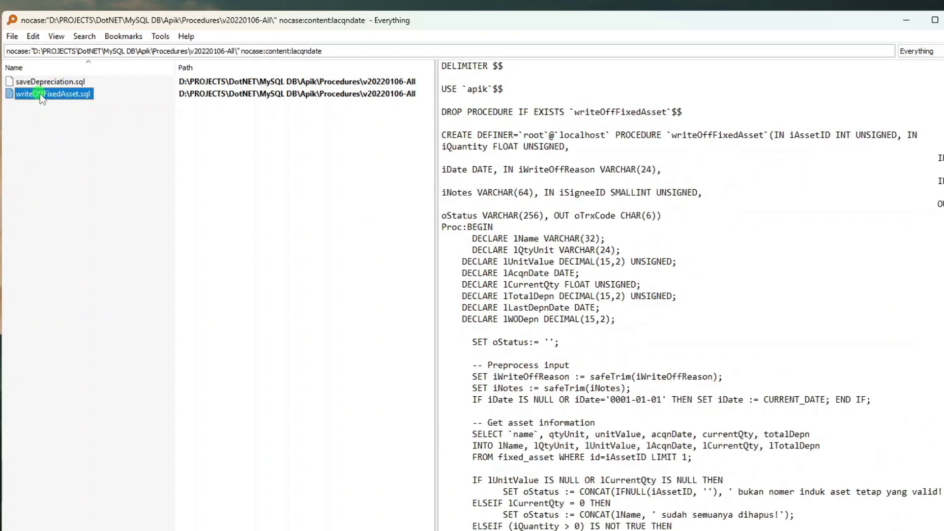
double_click(530, 274)
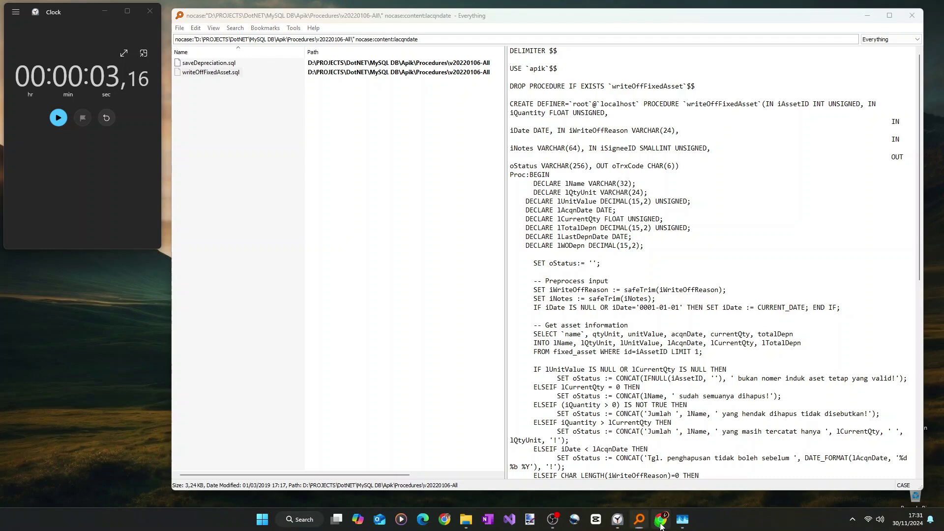
- Switch to the browser showing voidtools.com with Everything 1.4.1.1026 downloads
click(661, 522)
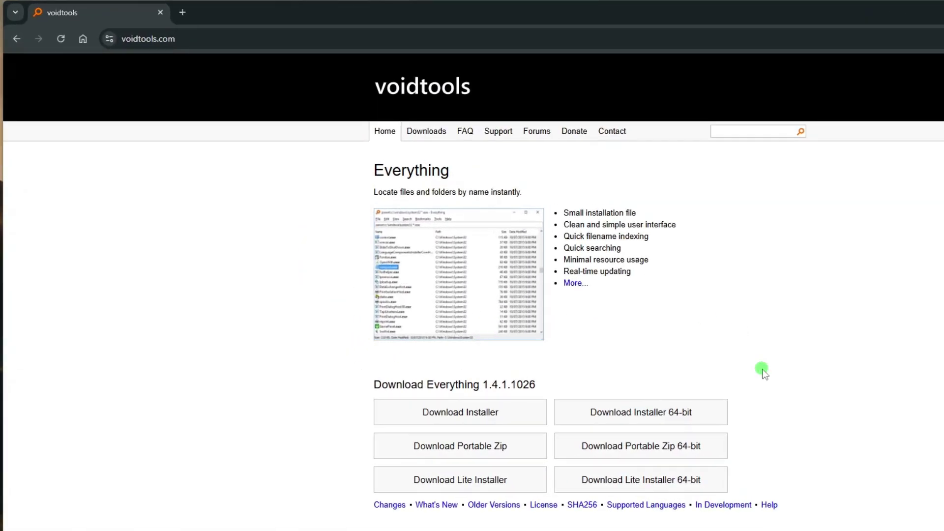